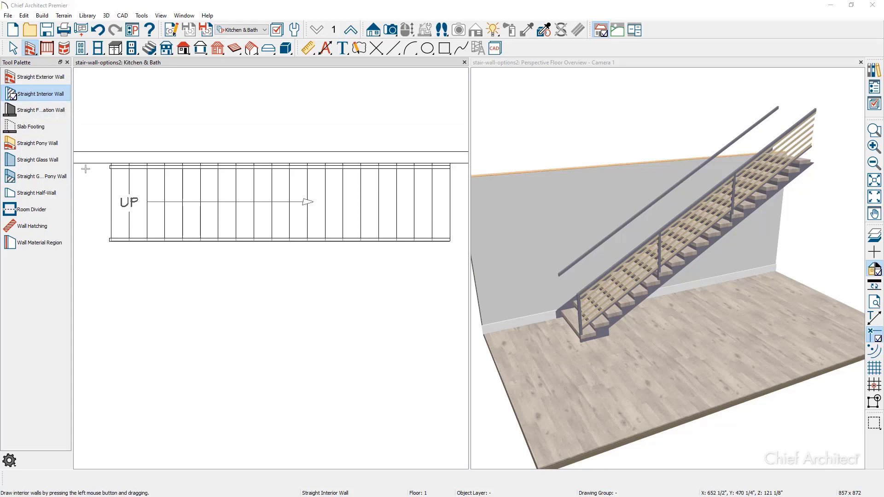
Draw an interior wall along the stair's lower edge, move it against the stair, and check it in 3D
left_click_drag(105, 250, 455, 254)
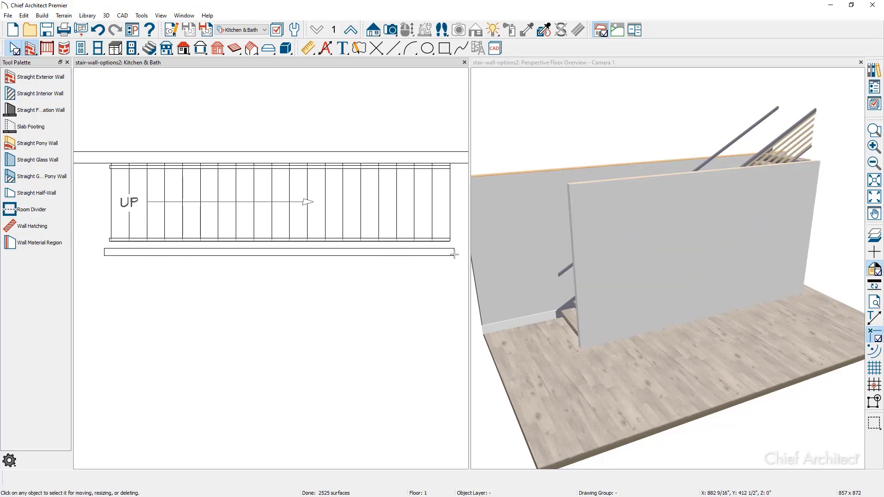
left_click(281, 252)
left_click_drag(279, 251, 279, 241)
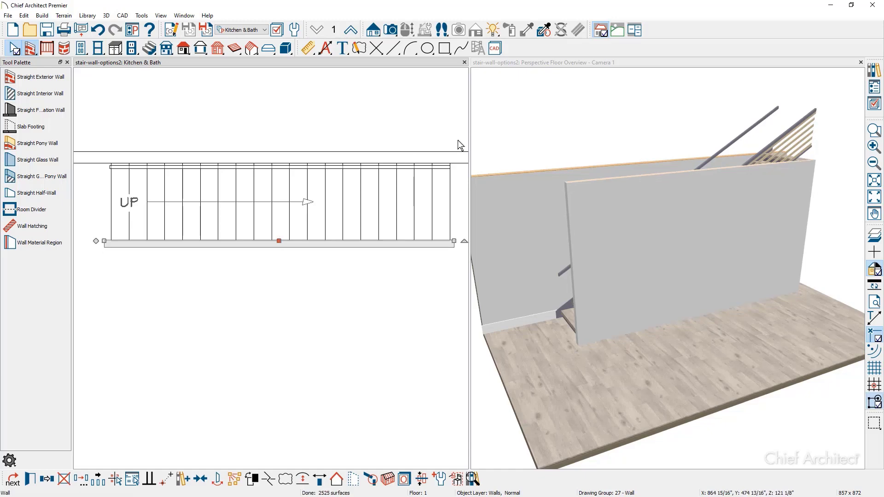
left_click(529, 62)
left_click_drag(557, 242, 586, 252)
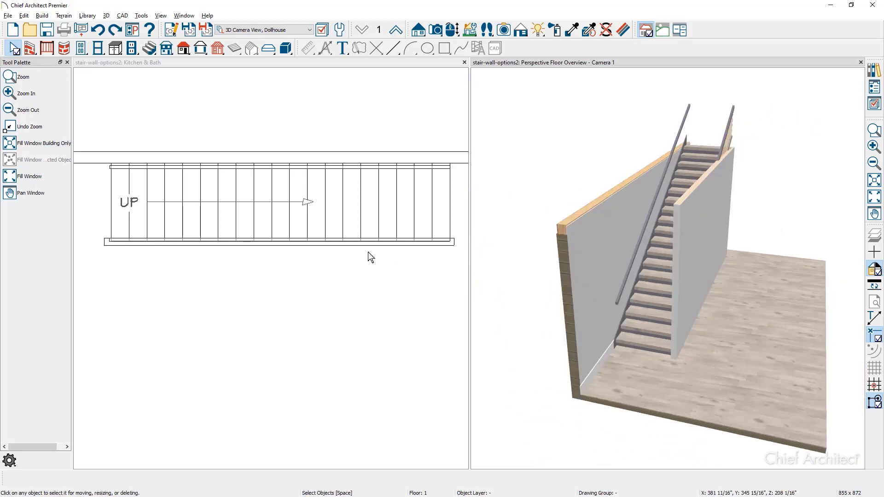
Convert the wall beside the stairs into a railing and pull its left end rightward
left_click(275, 246)
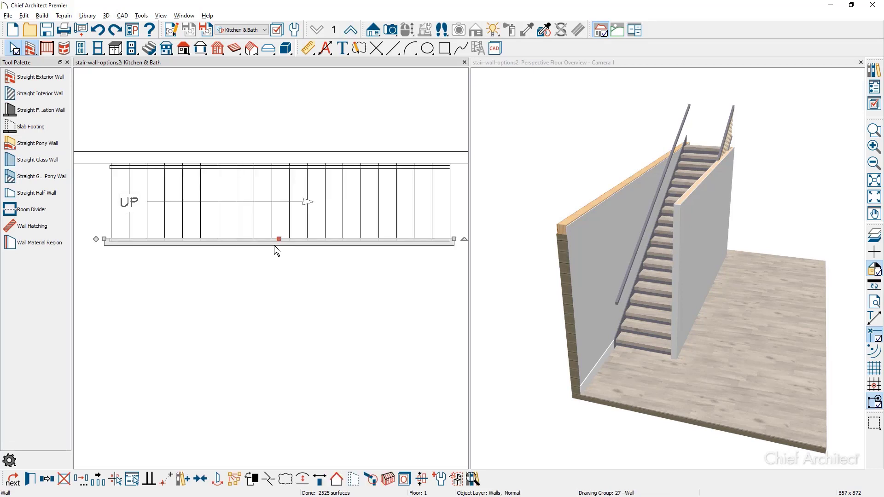
key("ctrl+z")
key("ctrl+z")
key("ctrl+z")
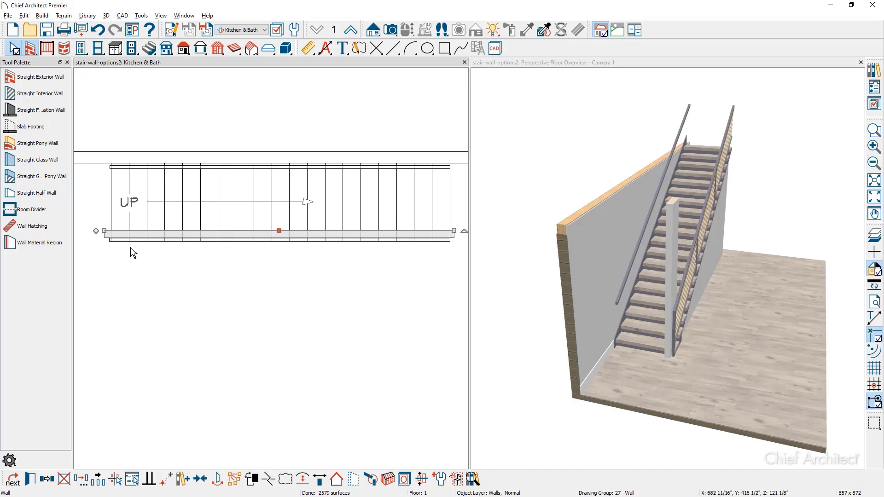
left_click_drag(105, 231, 130, 231)
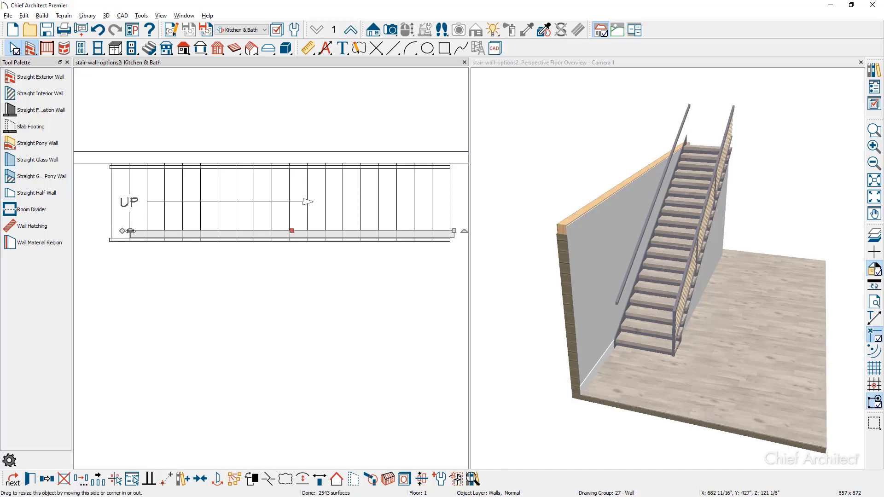
left_click(746, 321)
middle_click_drag(744, 316, 668, 313)
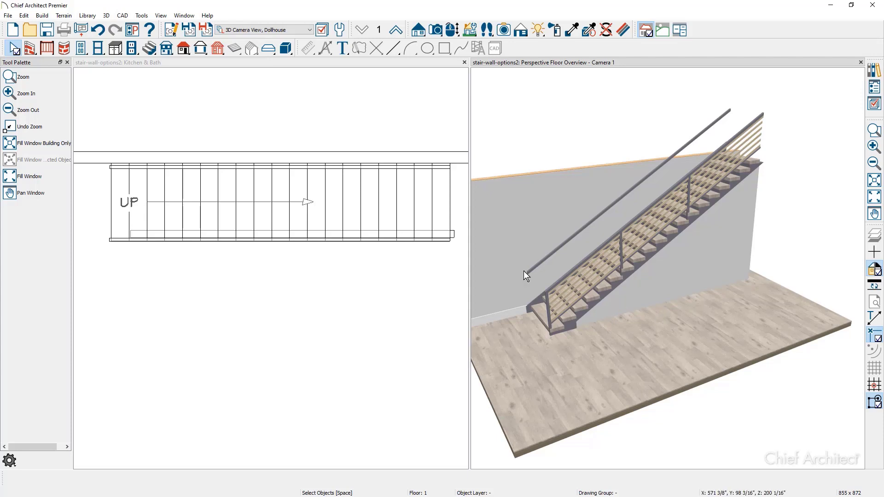
Move the wall just below the stair and trim its left end to about 157 inches
left_click(395, 234)
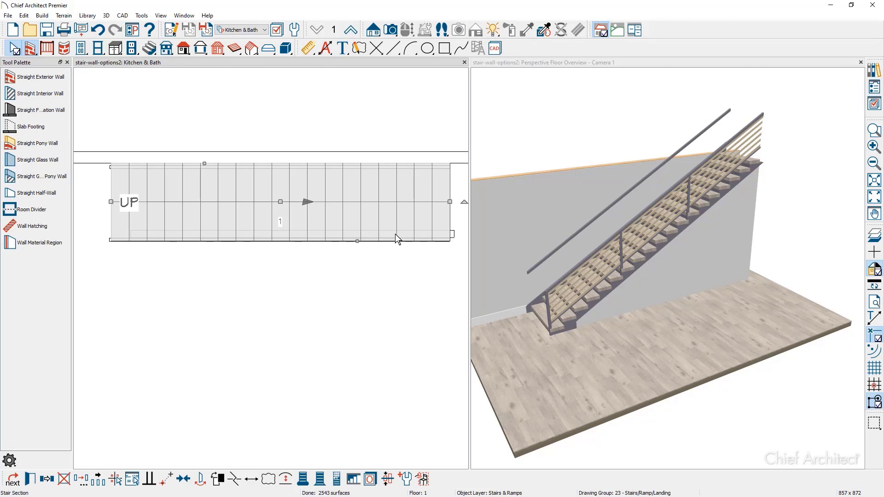
left_click(395, 234)
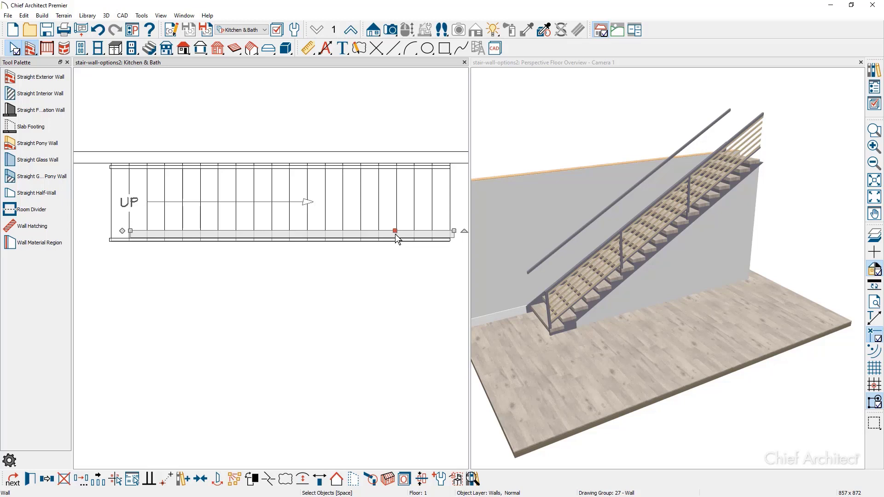
mouse_move(395, 232)
left_mouse_down()
mouse_move(391, 262)
mouse_move(392, 243)
left_mouse_up()
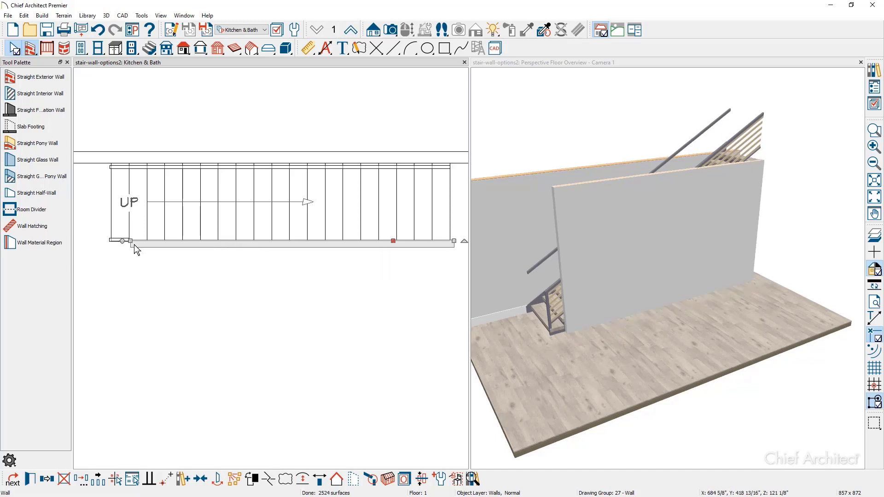
left_click_drag(132, 243, 198, 239)
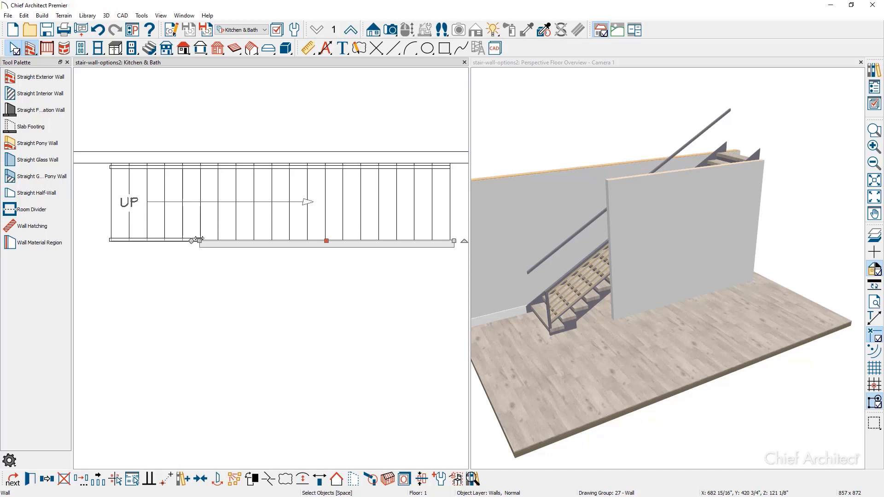
Draw a straight half-wall from the tall wall's end along the exposed lower steps
left_click(59, 197)
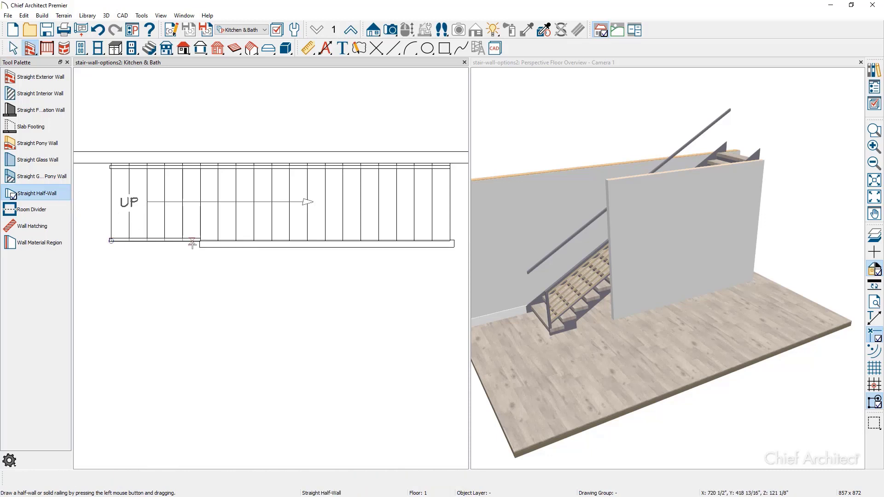
left_click_drag(196, 244, 110, 241)
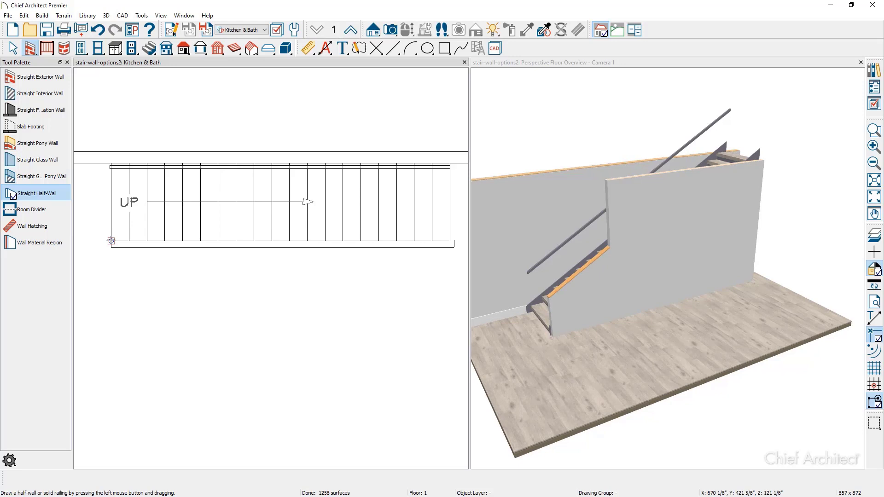
key("space")
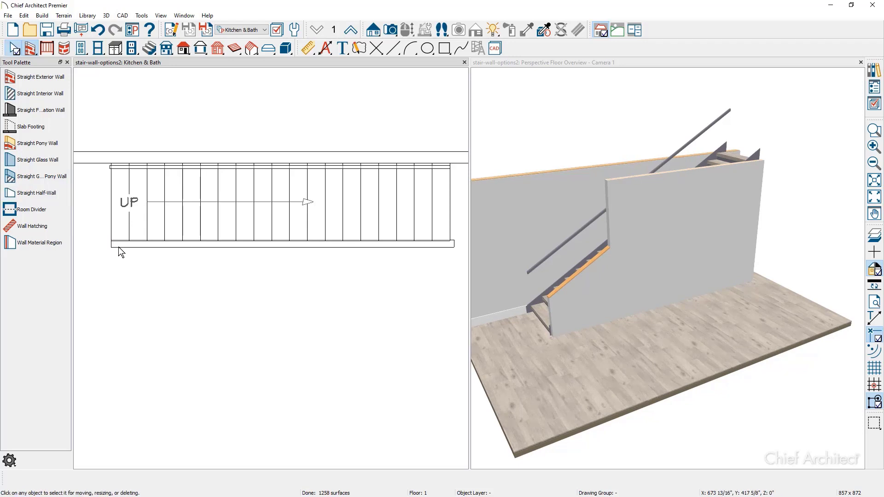
left_click(120, 246)
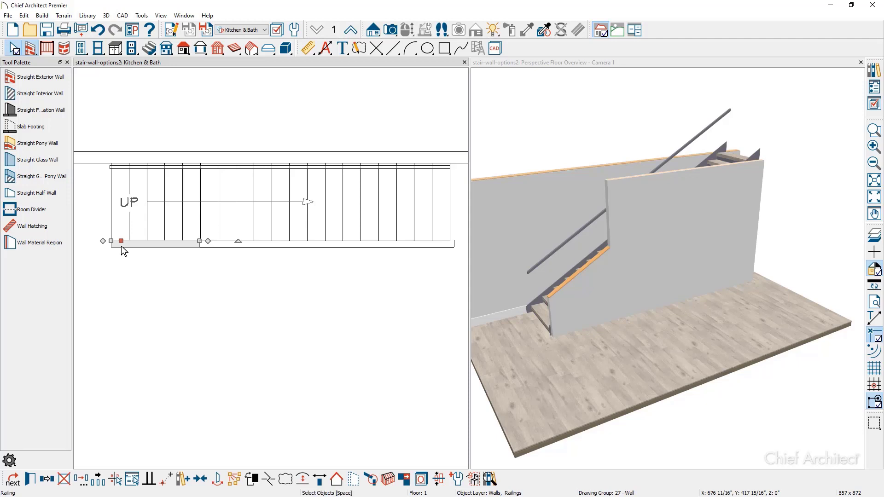
Turn on the pony wall with a 12" lower wall top and set wall type to Interior Railing
double_click(120, 245)
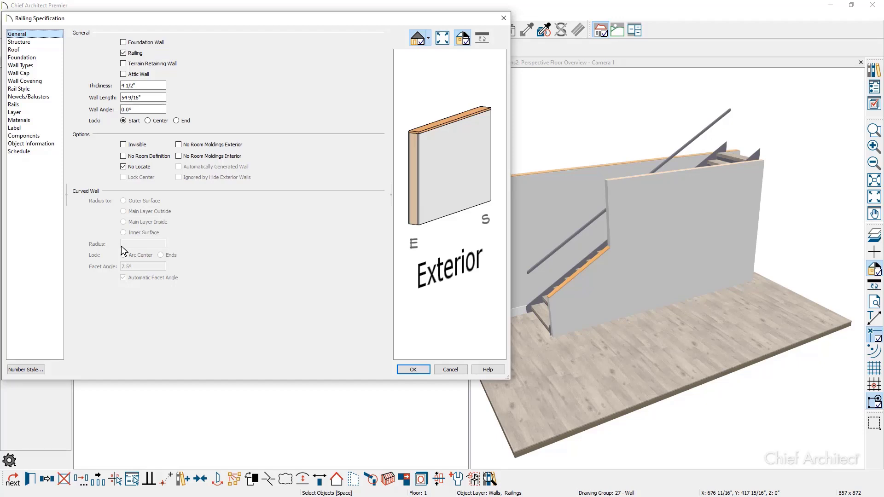
left_click(28, 65)
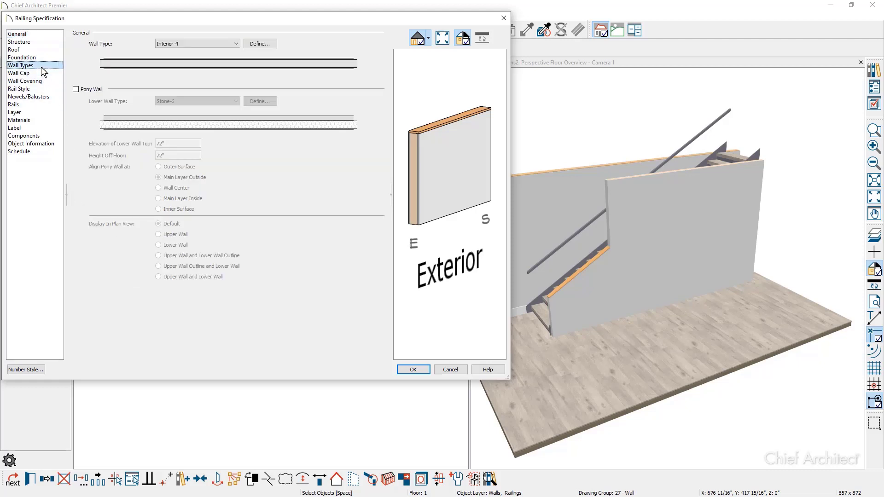
left_click(76, 90)
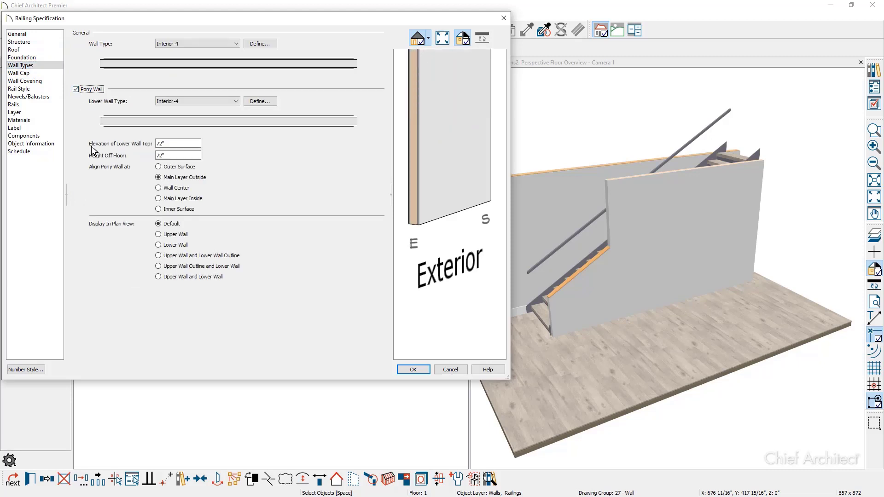
key("Tab")
type("12")
key("Tab")
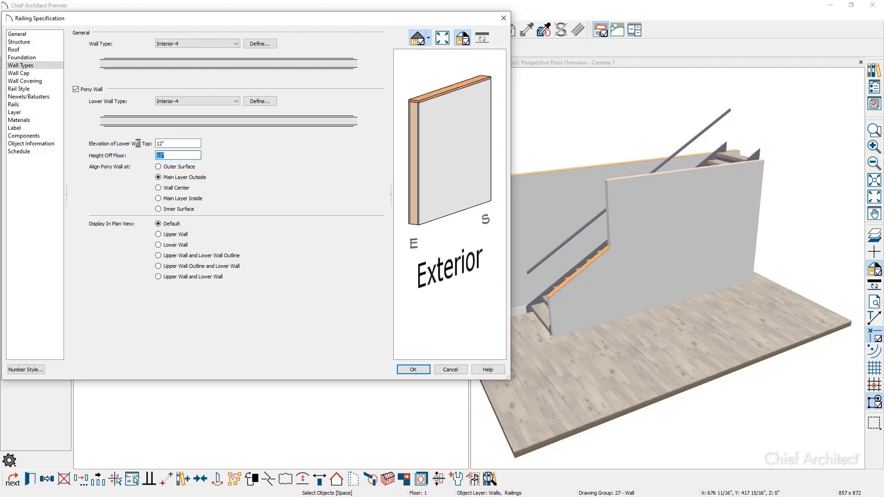
left_click(237, 45)
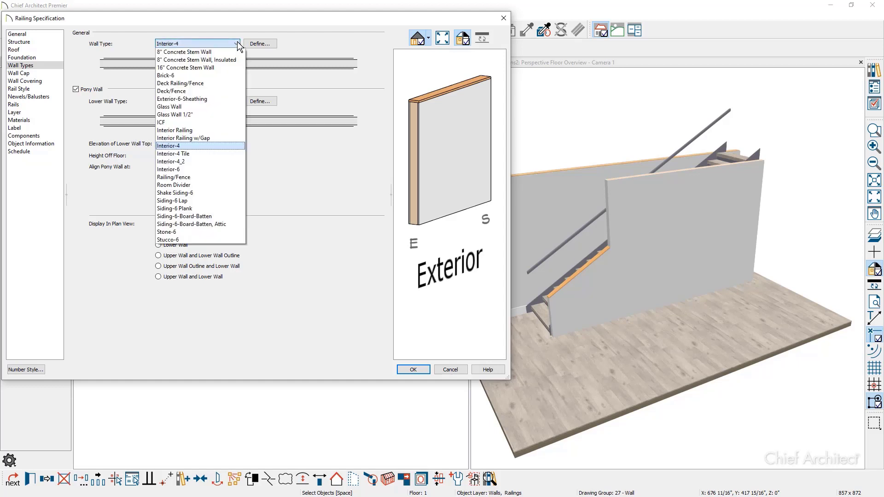
left_click(208, 132)
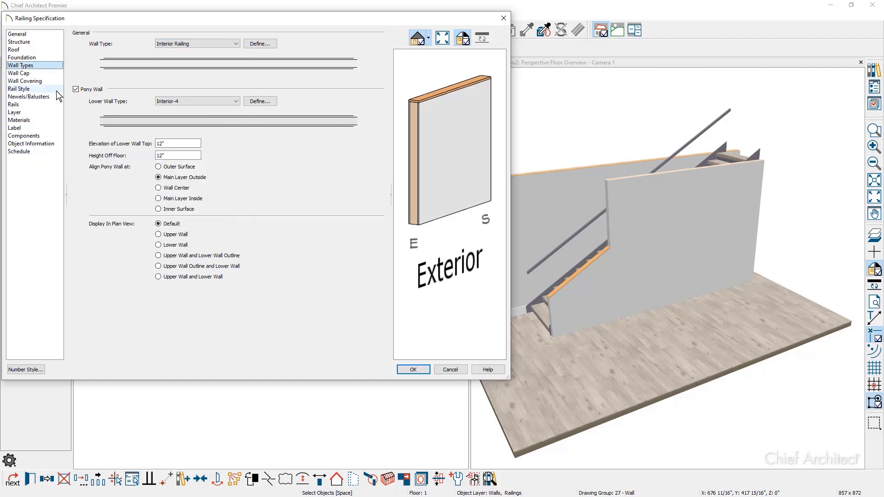
Switch the rail style to Balusters with Include Bottom Rail and Raise Bottom unchecked
left_click(57, 90)
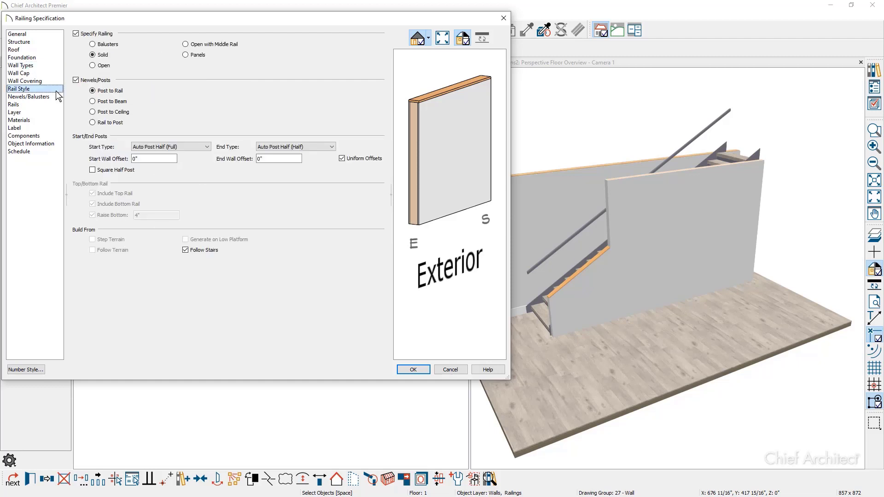
left_click(100, 45)
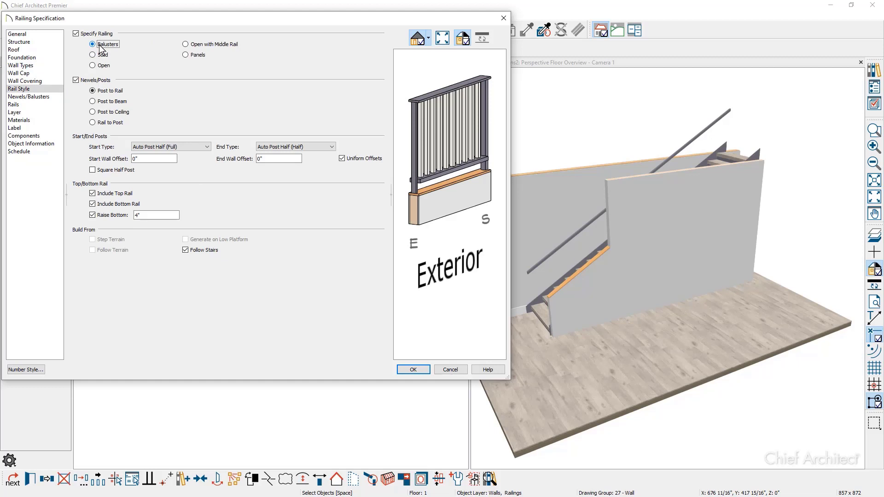
left_click(93, 204)
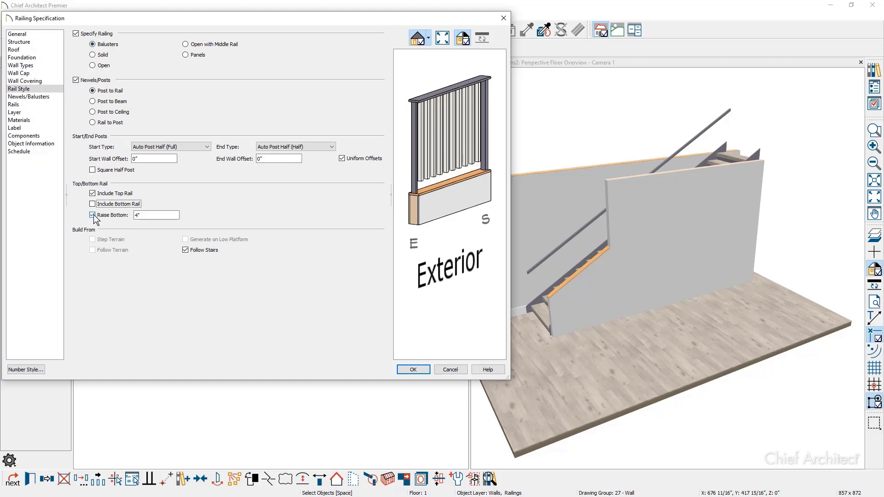
left_click(93, 215)
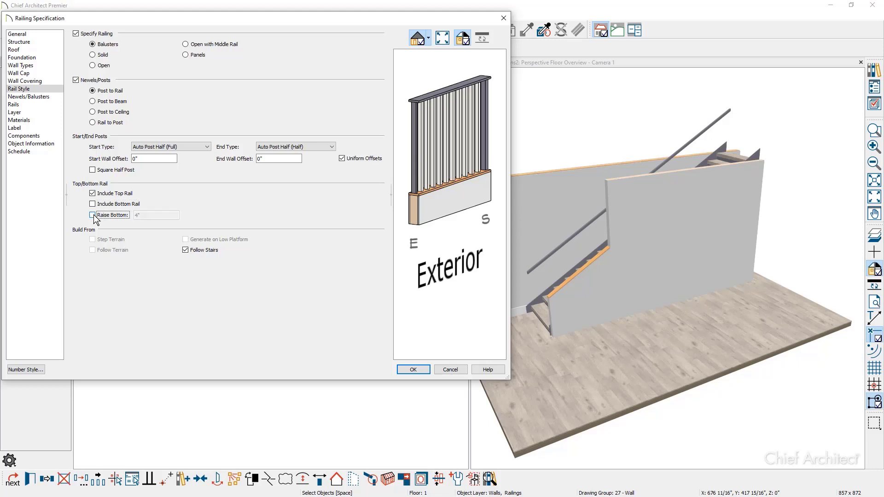
left_click(410, 370)
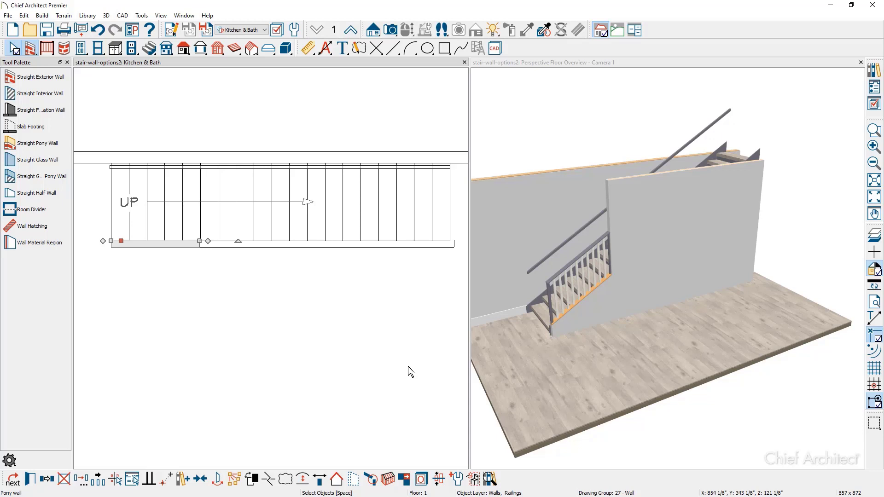
Delete the baluster railing section and extend the solid wall leftward toward the bottom step
key("Delete")
left_click(199, 246)
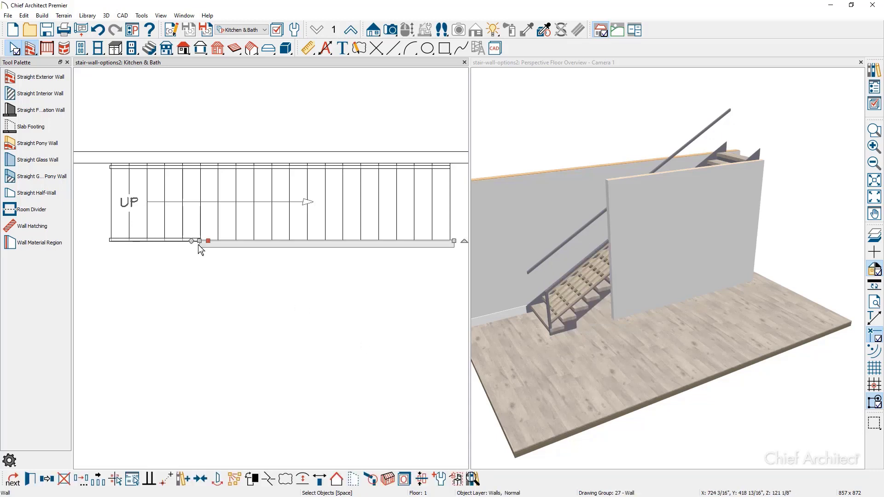
left_click_drag(198, 241, 154, 241)
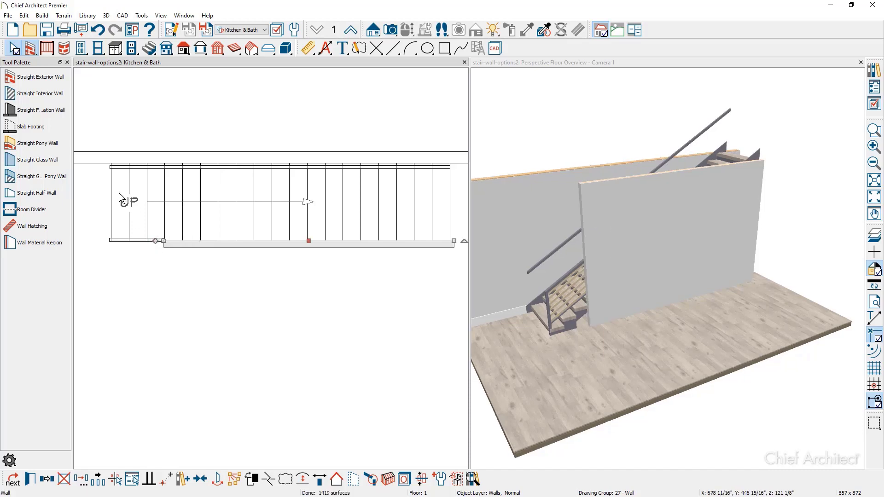
scroll(120, 197, "up", 3)
scroll(120, 197, "up", 1)
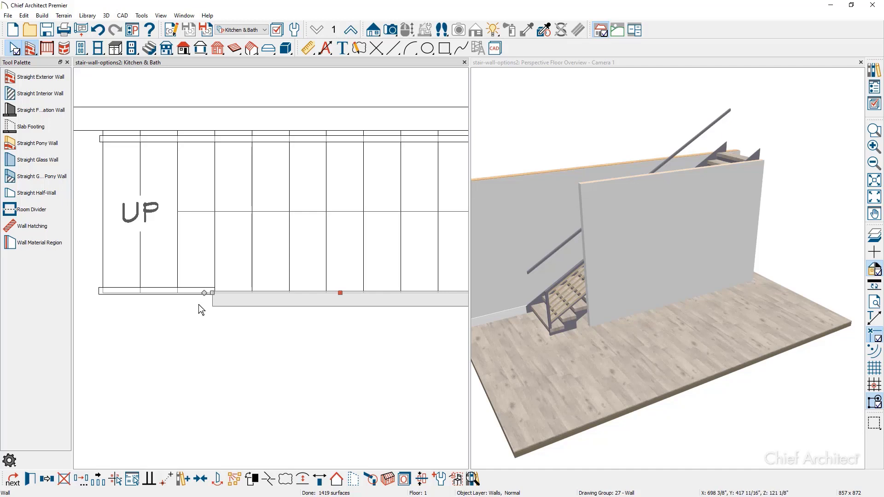
Add a complete break to the staircase at the point where the solid wall starts
left_click(208, 252)
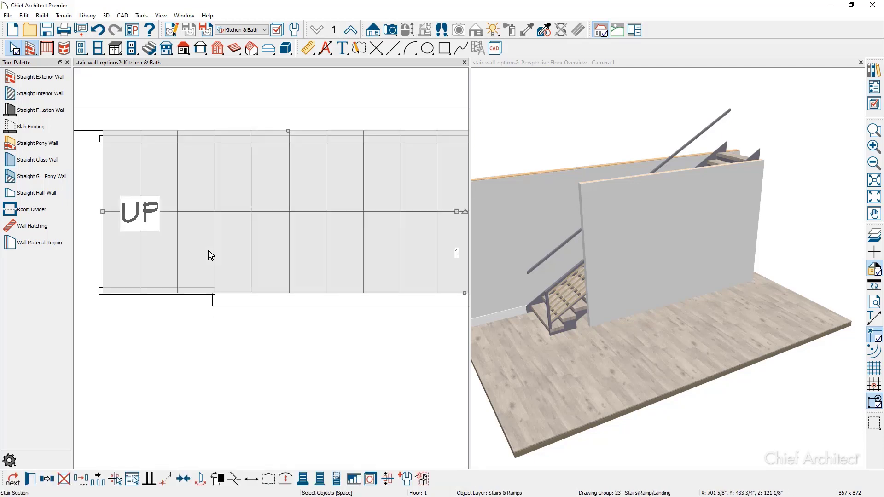
left_click(235, 479)
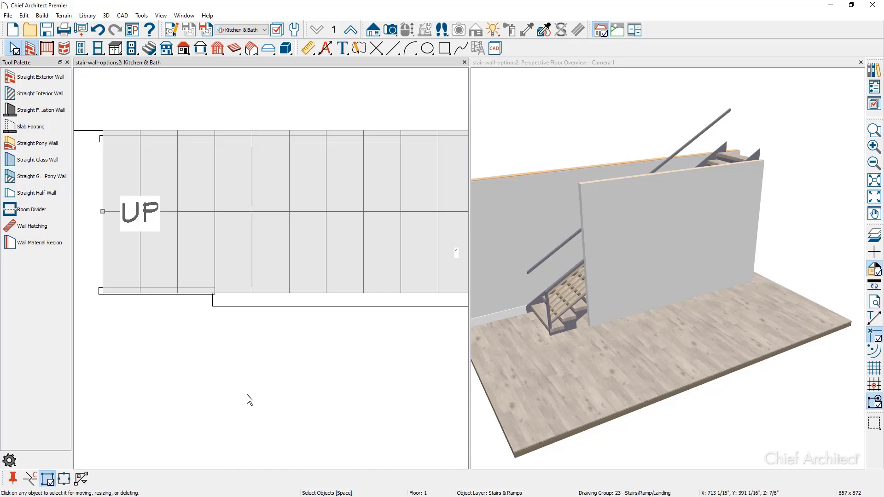
left_click(31, 478)
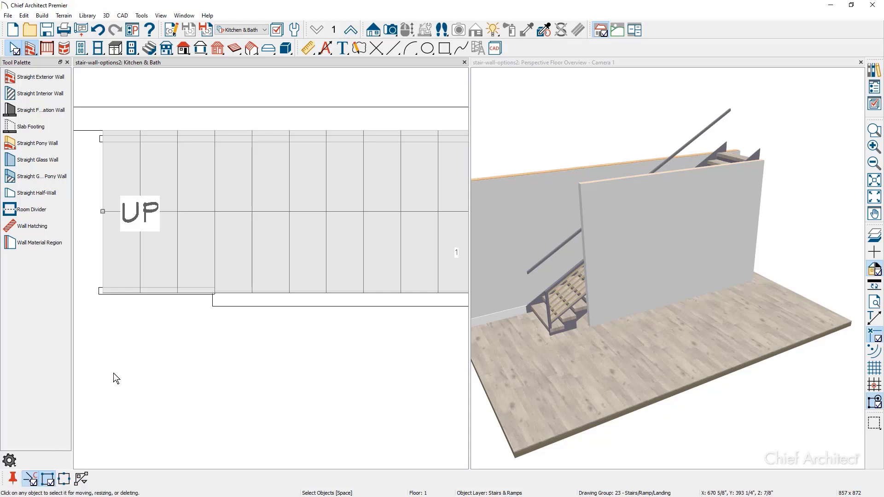
left_click(213, 286)
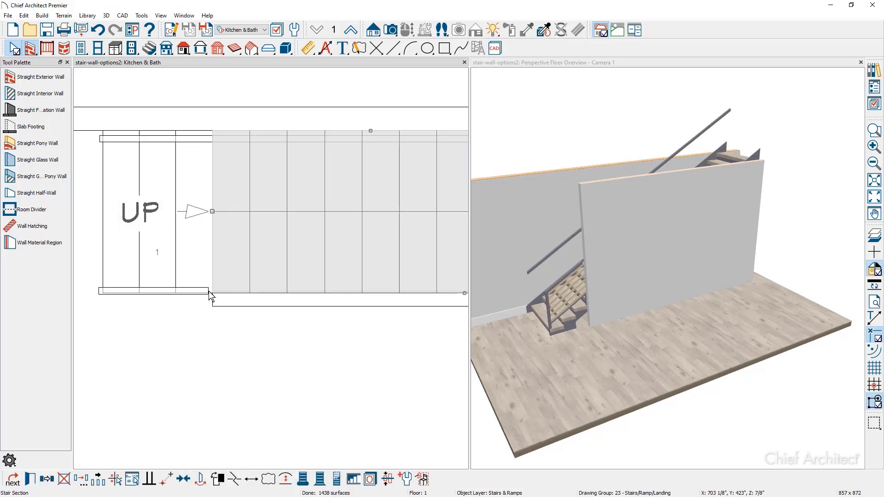
Drag the lower stair section's edge outward until it lines up with the wall
left_click(168, 293)
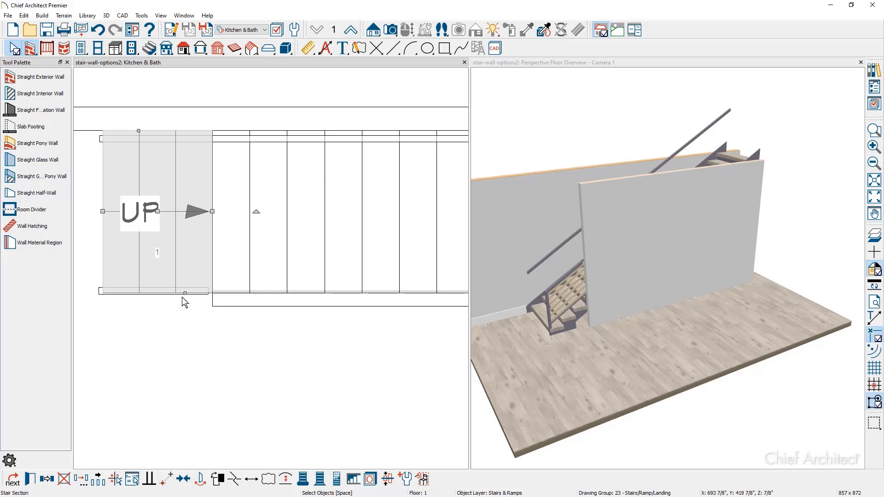
left_click_drag(178, 297, 211, 304)
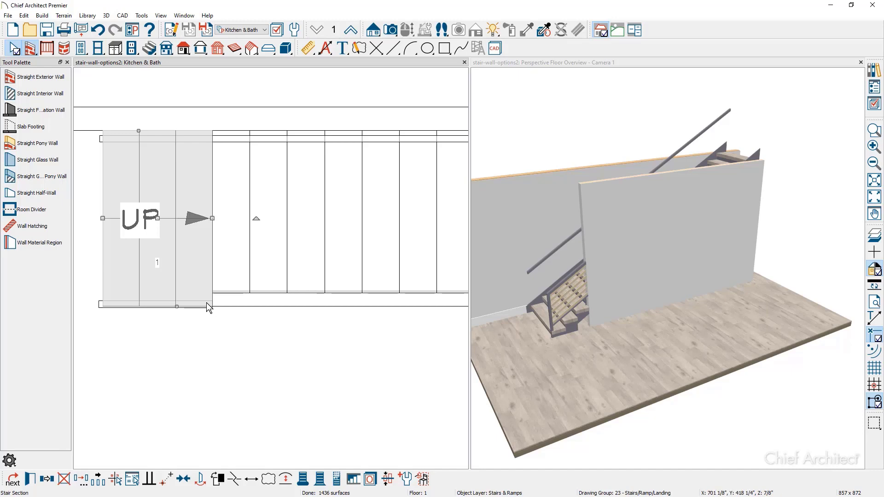
Uncheck Open Underneath on the lower stair section's Style page
double_click(208, 306)
left_click(363, 132)
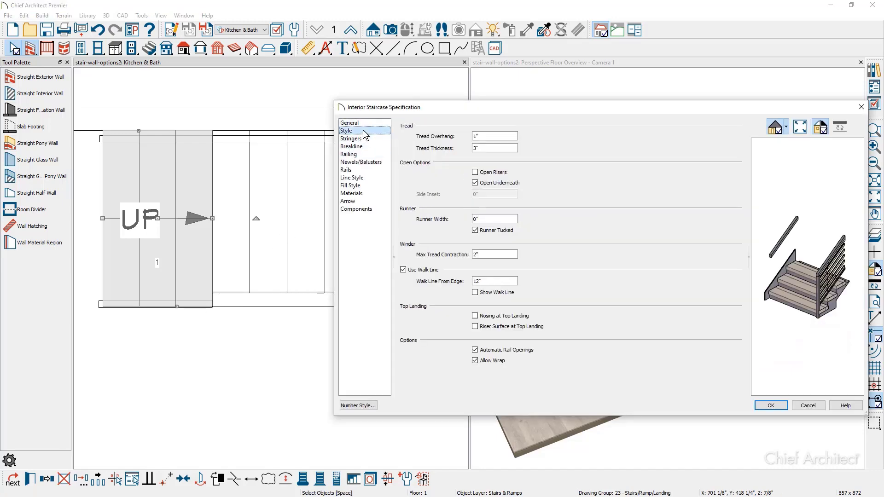
left_click(475, 183)
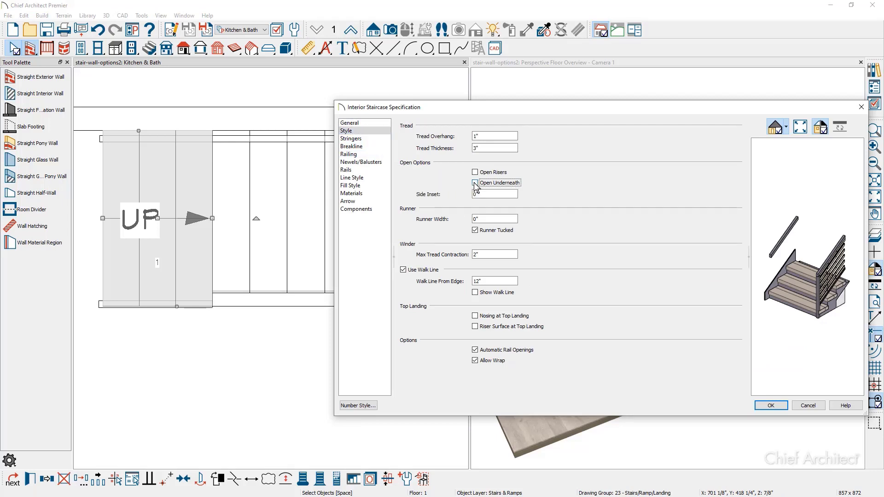
left_click(764, 404)
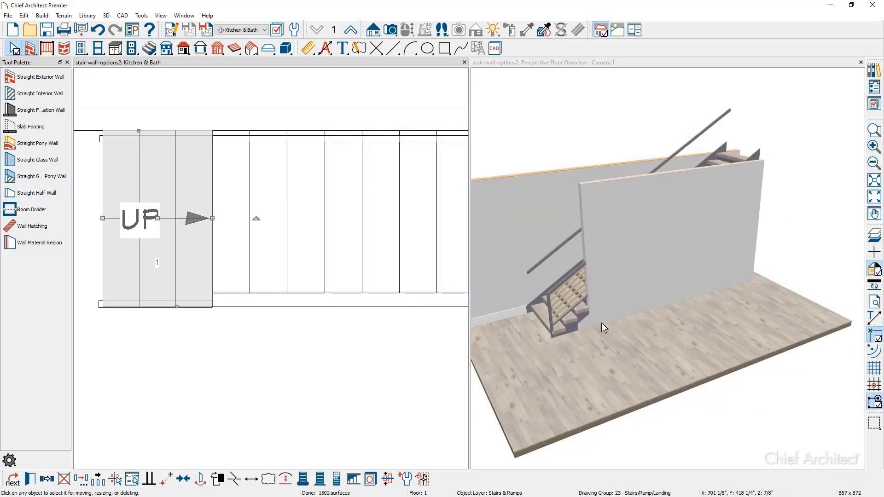